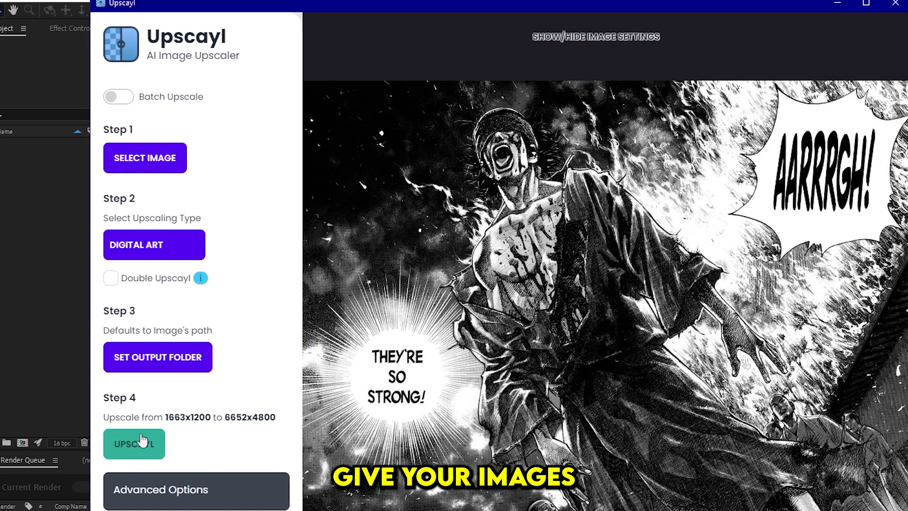
Start Upscayl's Digital Art upscale of the manga panel to 6652x4800.
{"action": "left_click", "coordinate": [141, 441]}
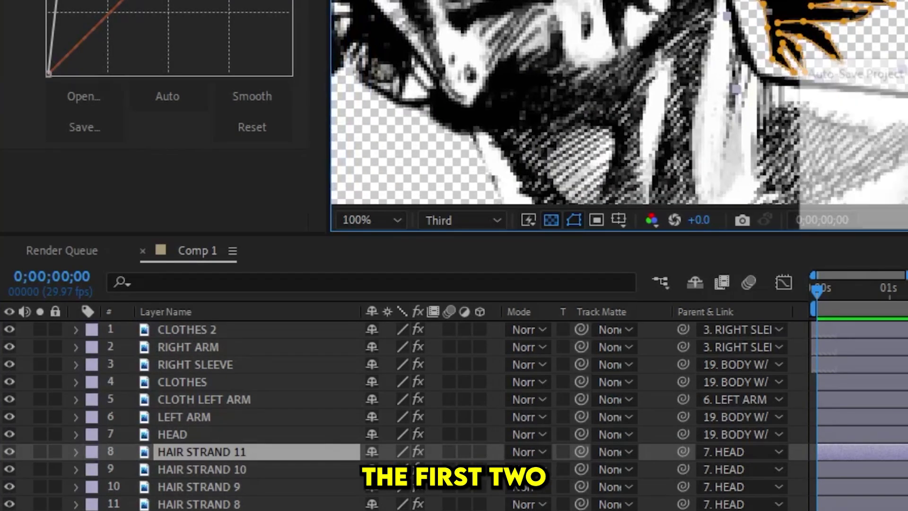
Paste a bend effect onto the hair strand layer.
{"action": "key", "text": "ctrl+v"}
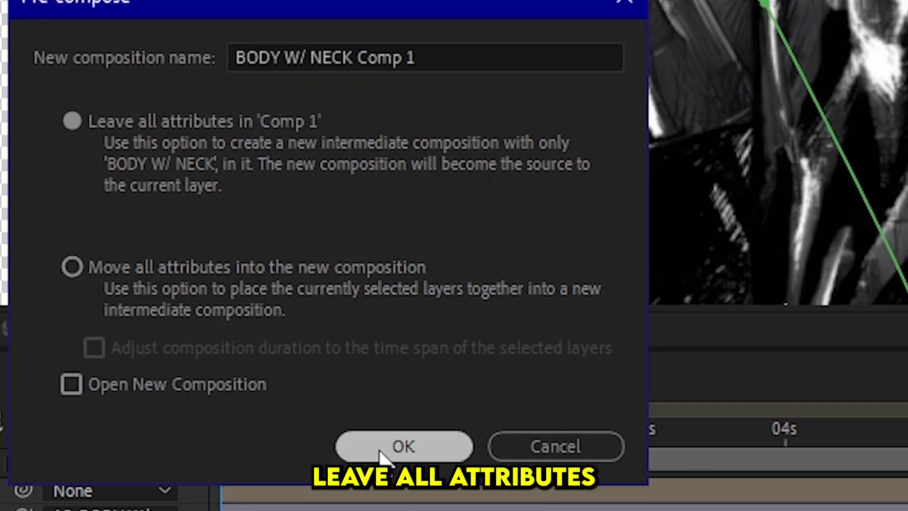
Confirm pre-composing the BODY W/ NECK layer, leaving all attributes.
{"action": "left_click", "coordinate": [384, 453]}
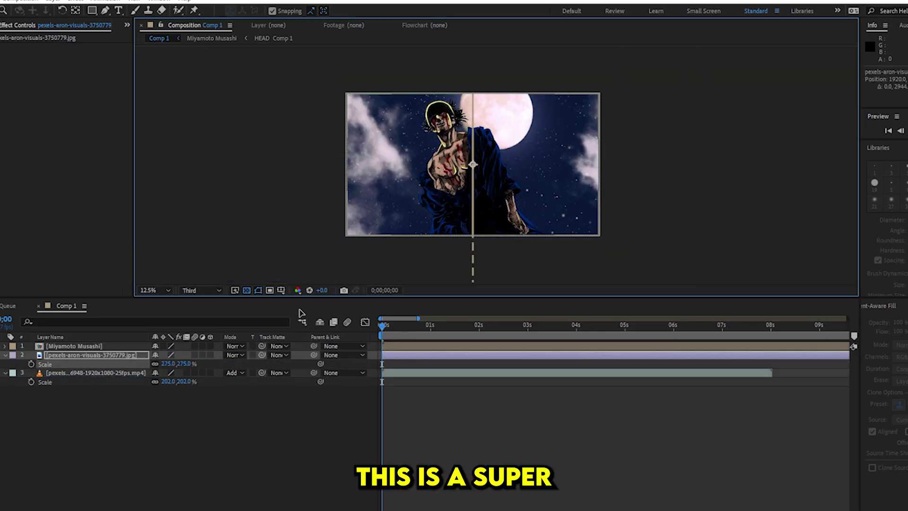
Preview the warrior-over-fire composite at full resolution and expand the Inner Glow settings.
{"action": "key", "text": "period"}
{"action": "key", "text": "comma"}
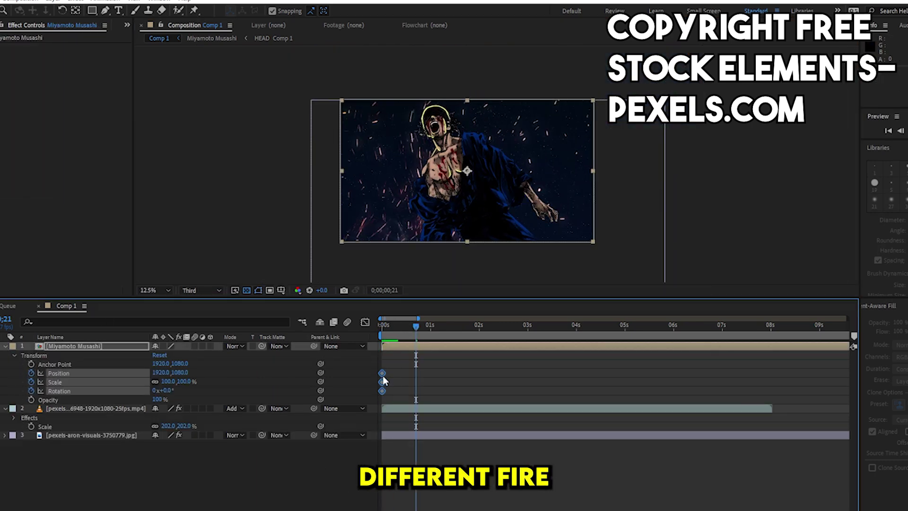
{"action": "key", "text": "space"}
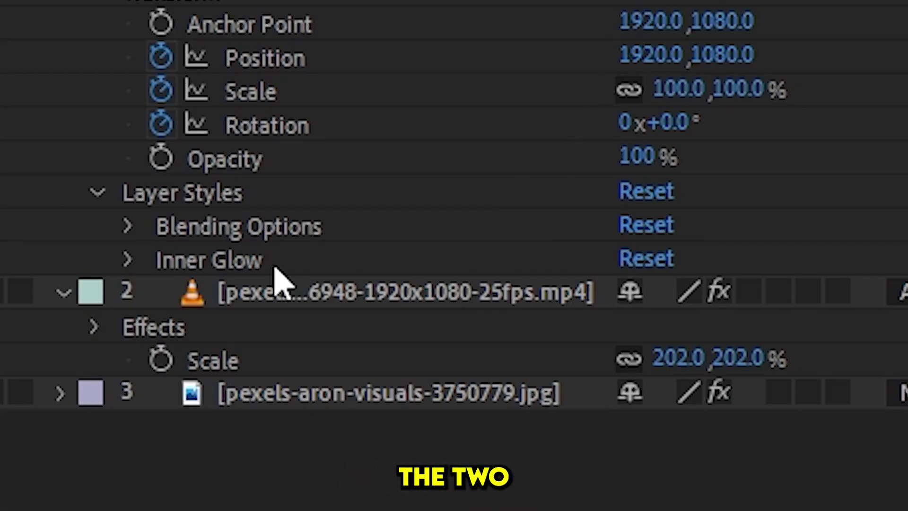
{"action": "left_click", "coordinate": [127, 260]}
{"action": "scroll", "coordinate": [124, 259], "scroll_direction": "down", "scroll_amount": 2}
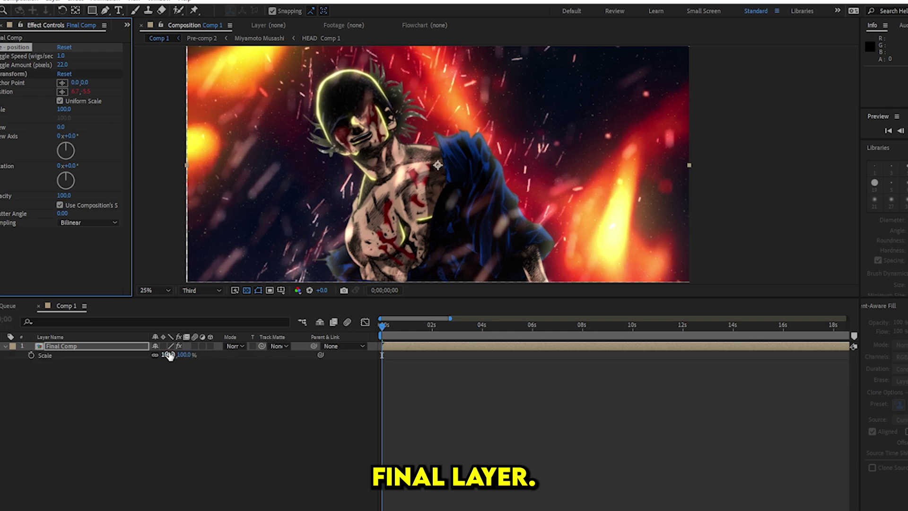
Preview the shake, steepen the RGB curve for contrast, and widen Glow Radius to 152.
{"action": "key", "text": "space"}
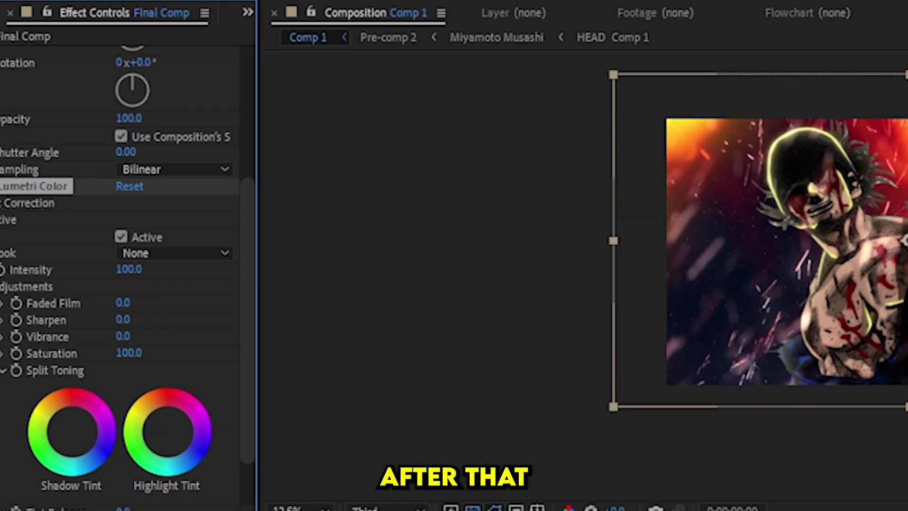
{"action": "left_click_drag", "start_coordinate": [122, 191], "coordinate": [112, 172]}
{"action": "left_click_drag", "start_coordinate": [75, 251], "coordinate": [81, 257]}
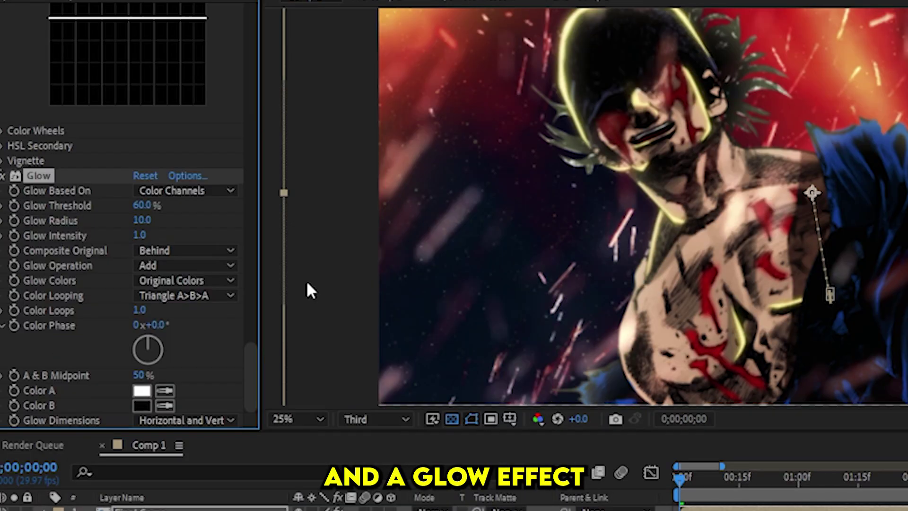
{"action": "left_click_drag", "start_coordinate": [142, 220], "coordinate": [286, 238]}
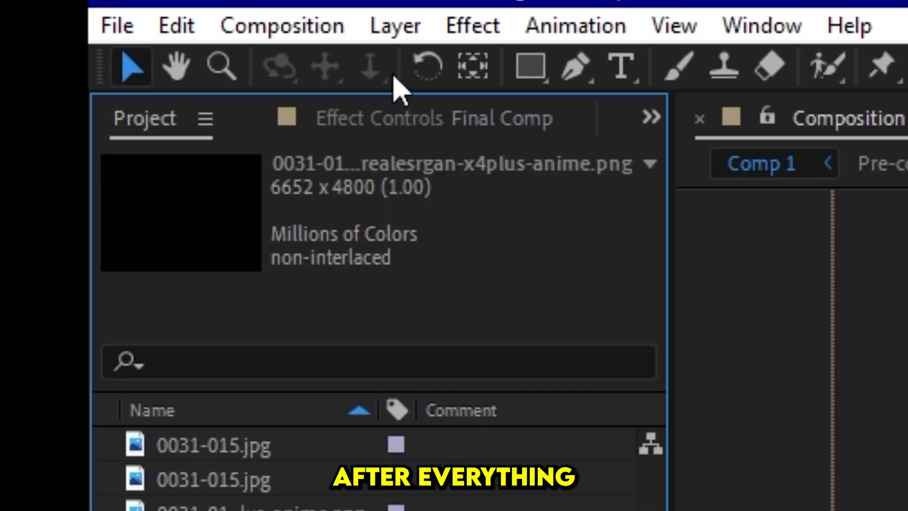
Add the composition to the Render Queue with PNG Sequence as the output format.
{"action": "left_click", "coordinate": [341, 28]}
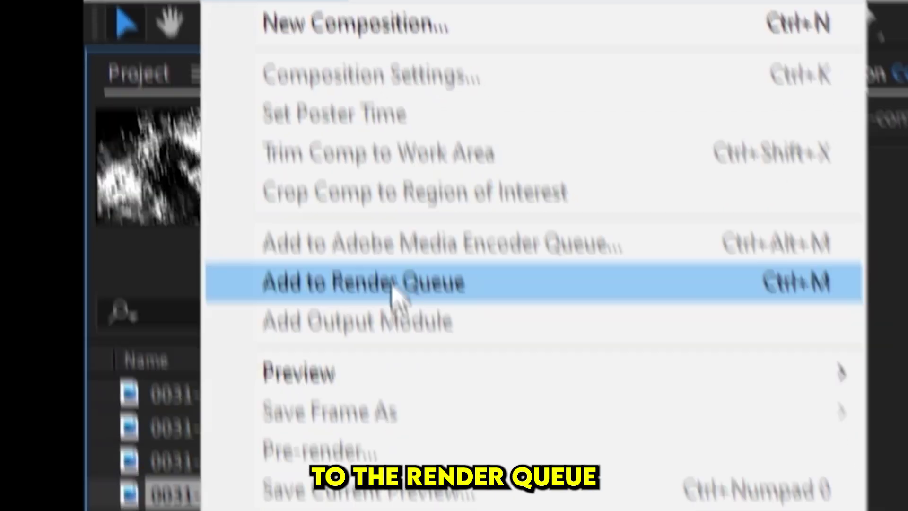
{"action": "left_click", "coordinate": [405, 345]}
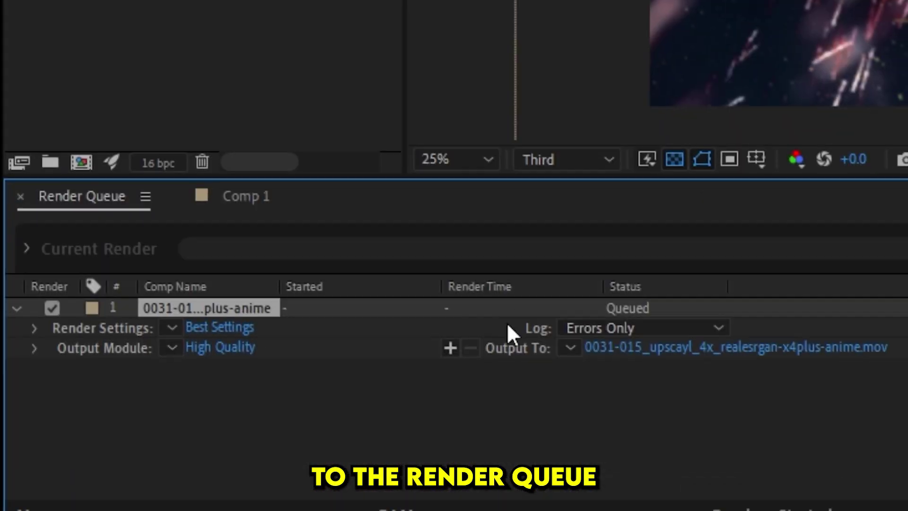
{"action": "left_click", "coordinate": [253, 348]}
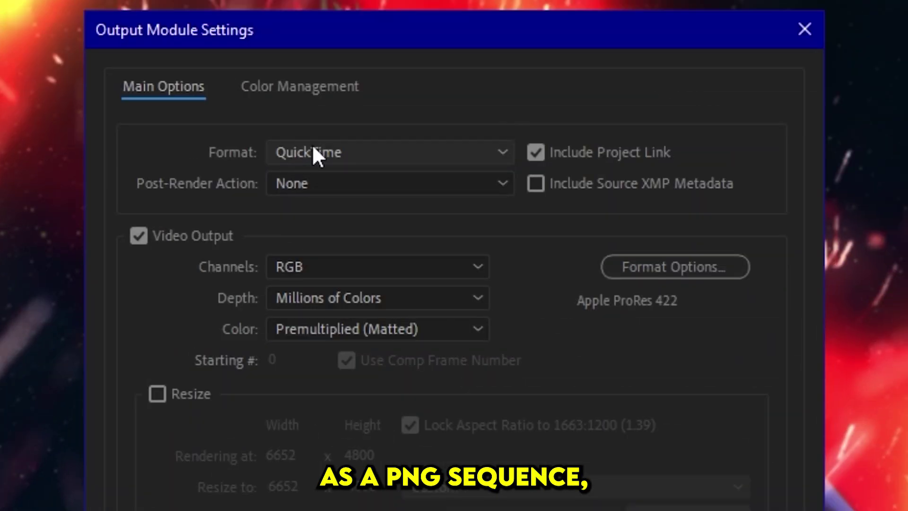
{"action": "left_click", "coordinate": [313, 147]}
{"action": "left_click", "coordinate": [348, 399]}
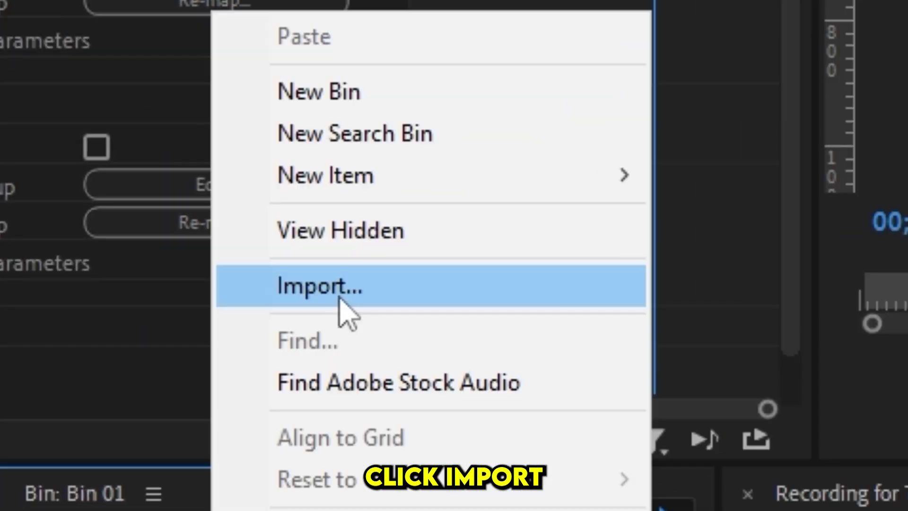
Import the rendered PNG sequence from its first frame and bring up its frame-rate interpretation.
{"action": "left_click", "coordinate": [341, 310]}
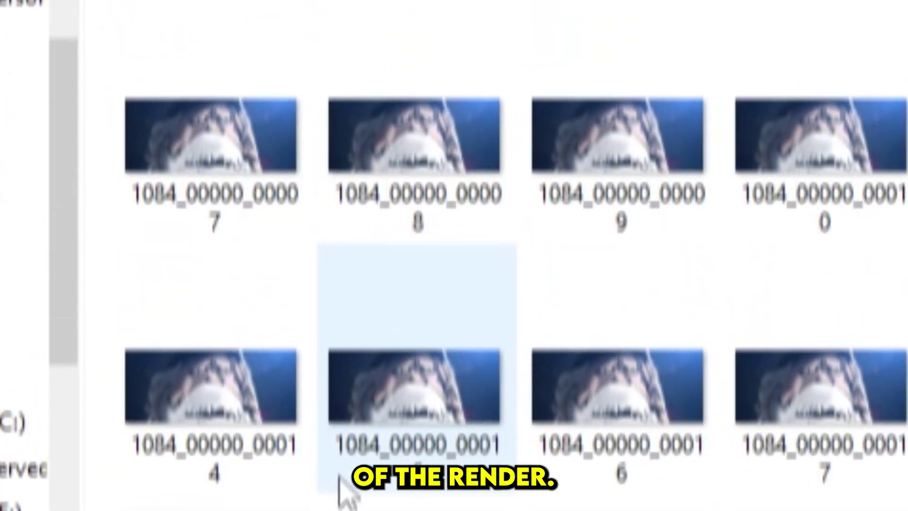
{"action": "scroll", "coordinate": [341, 490], "scroll_direction": "up", "scroll_amount": 3}
{"action": "left_click", "coordinate": [229, 203]}
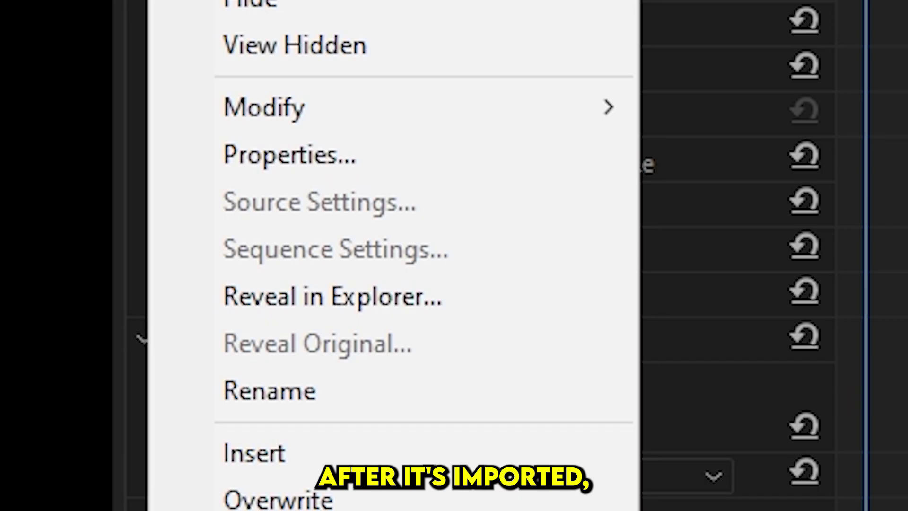
{"action": "mouse_move", "coordinate": [142, 106]}
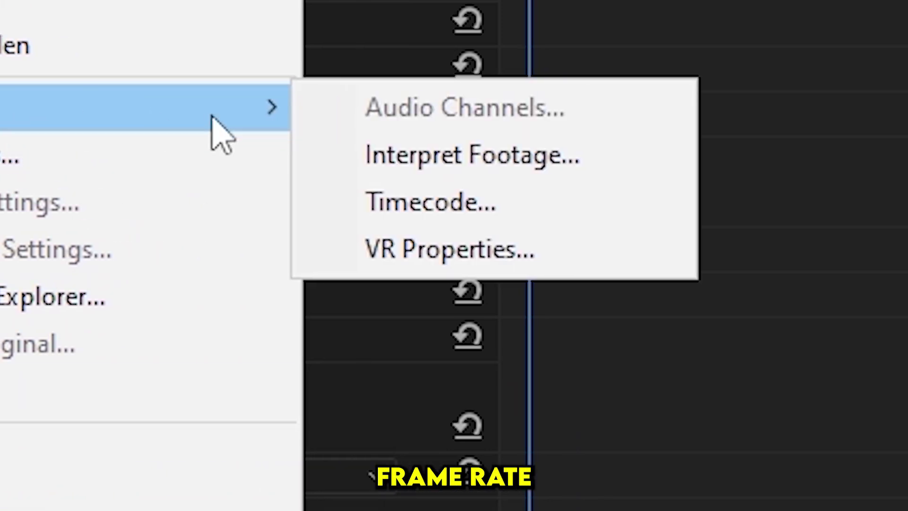
{"action": "left_click", "coordinate": [401, 156]}
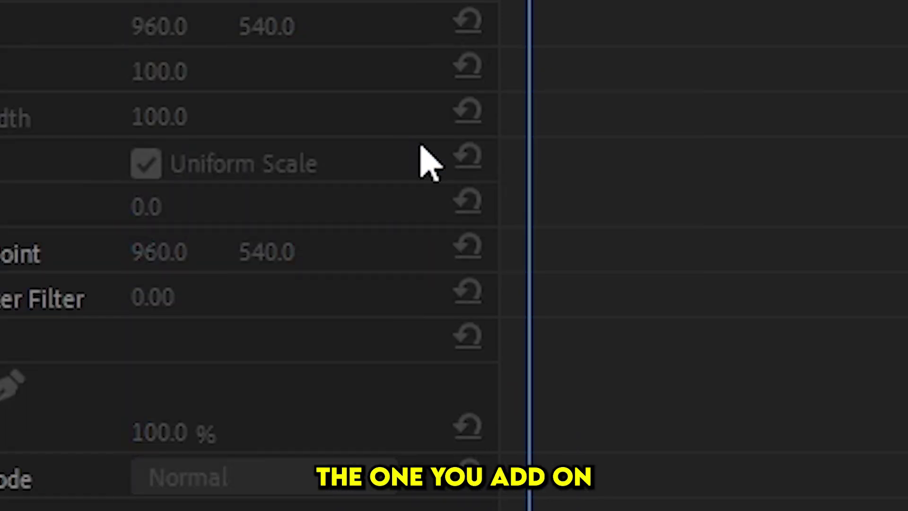
{"action": "type", "text": "29.9"}
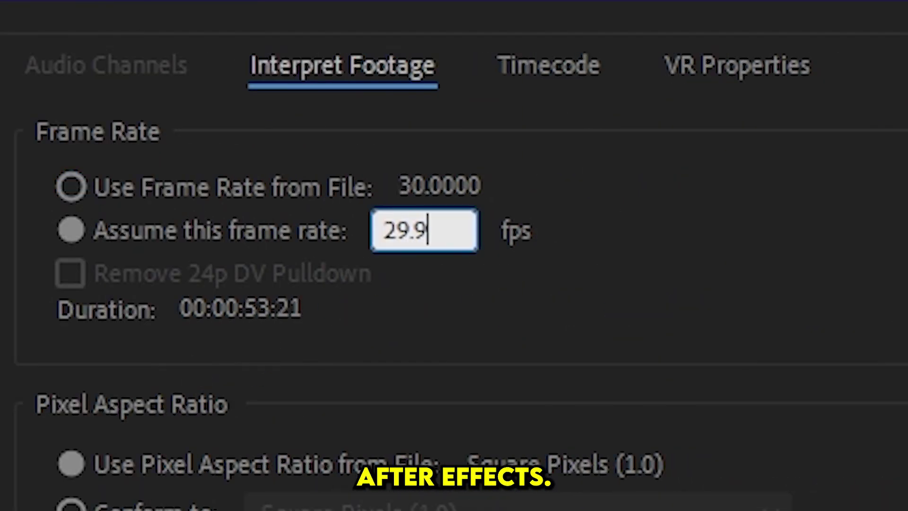